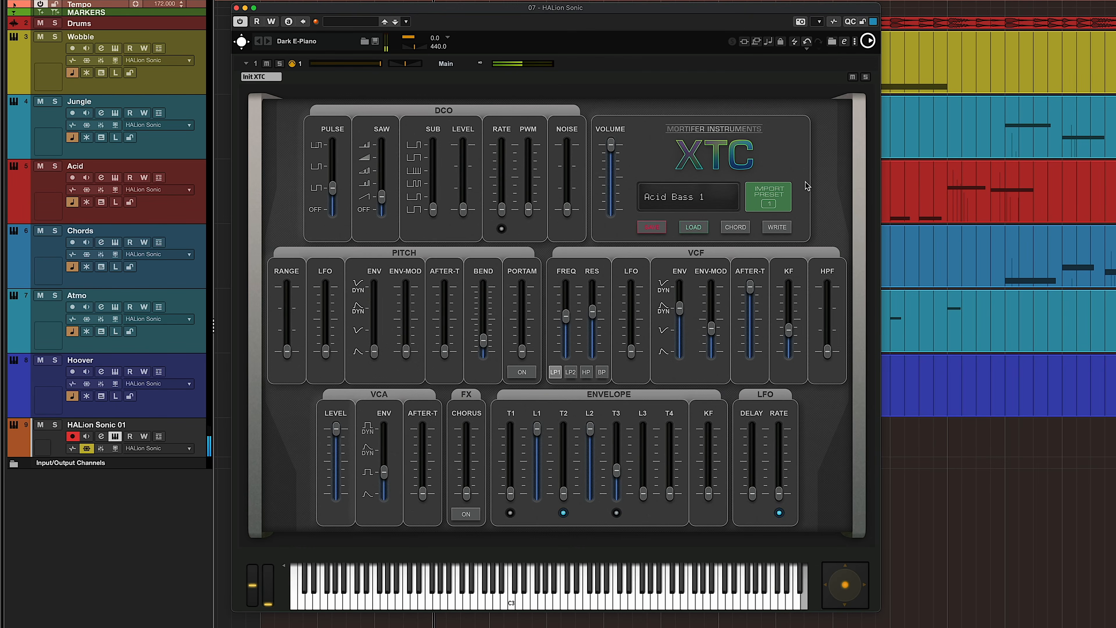
- Open the Hardcore & Hoovers preset category and audition its presets, including Hardcore FX Lead 2
left_click(737, 316)
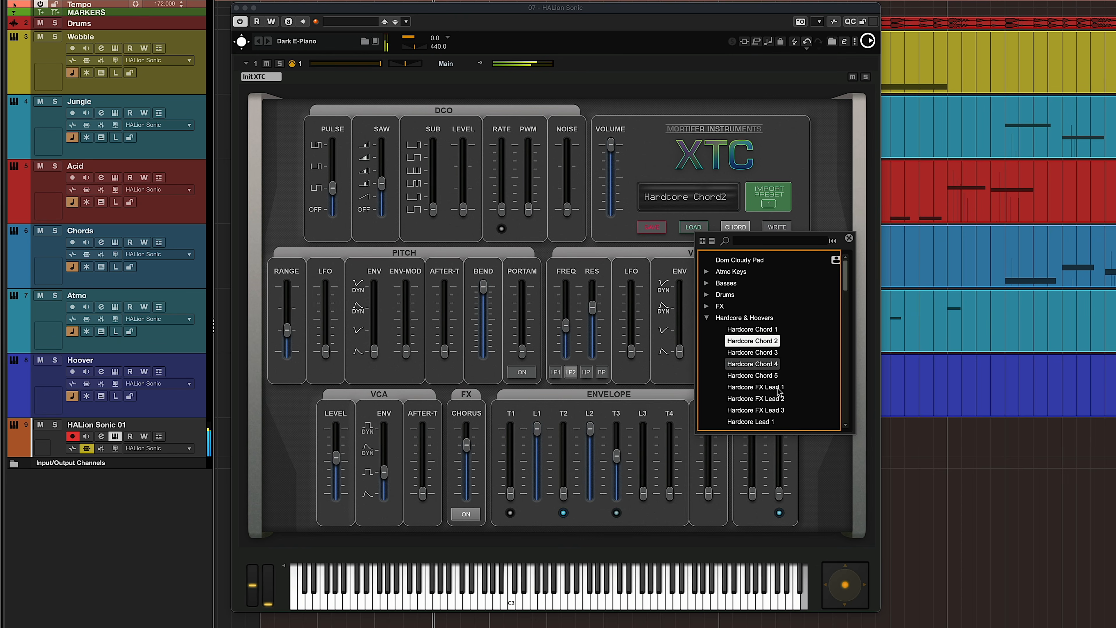
left_click(778, 398)
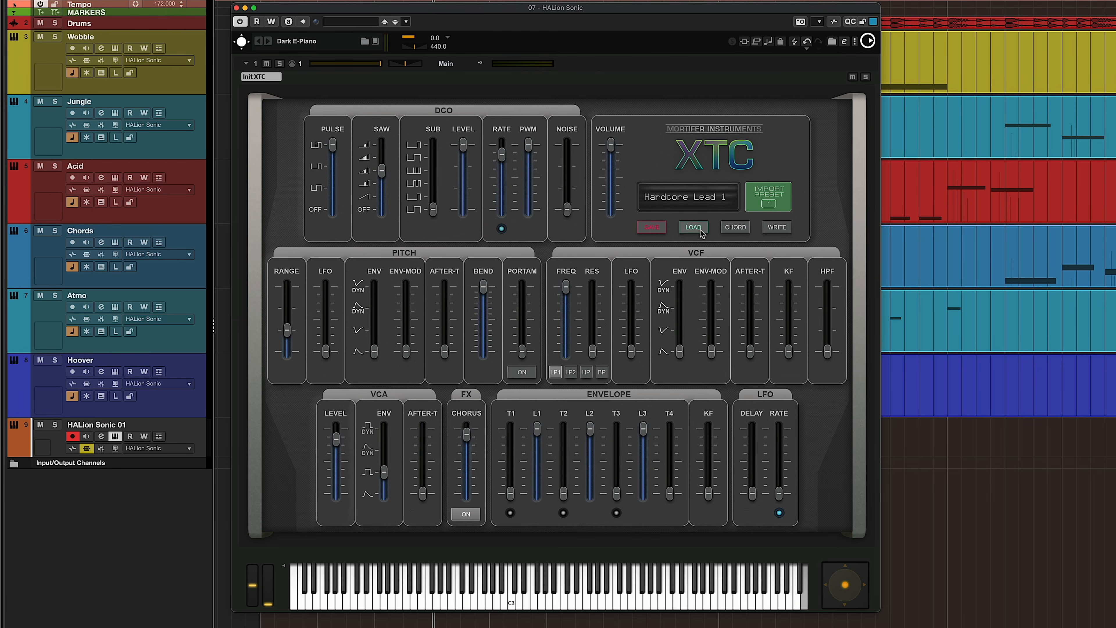
- Load the Init preset from the Init Preset category and close the preset browser
left_click(694, 227)
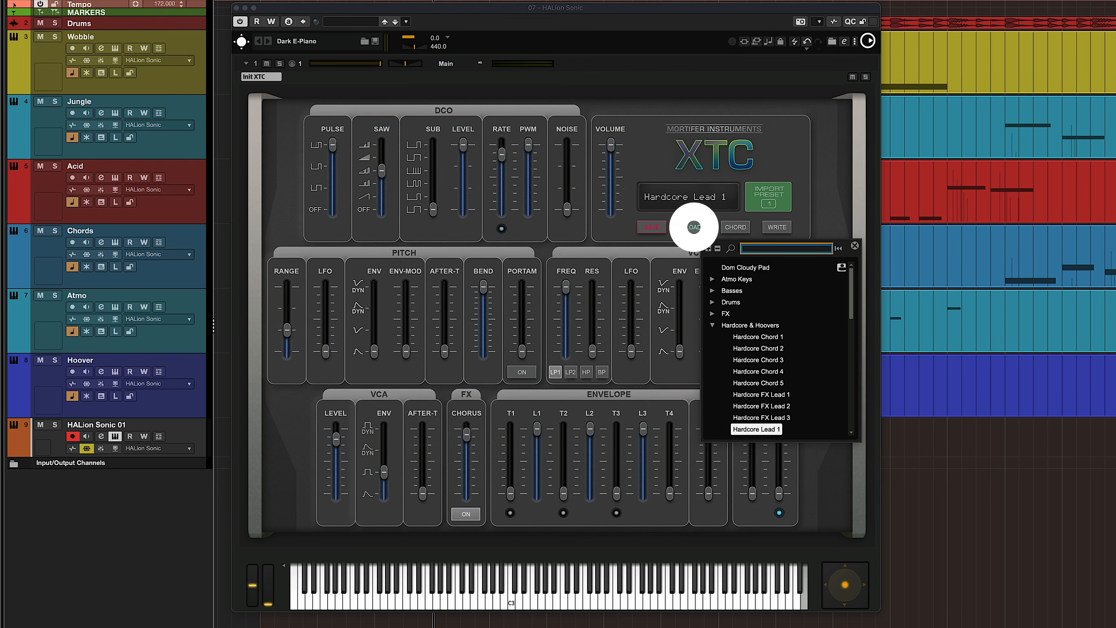
left_click(713, 326)
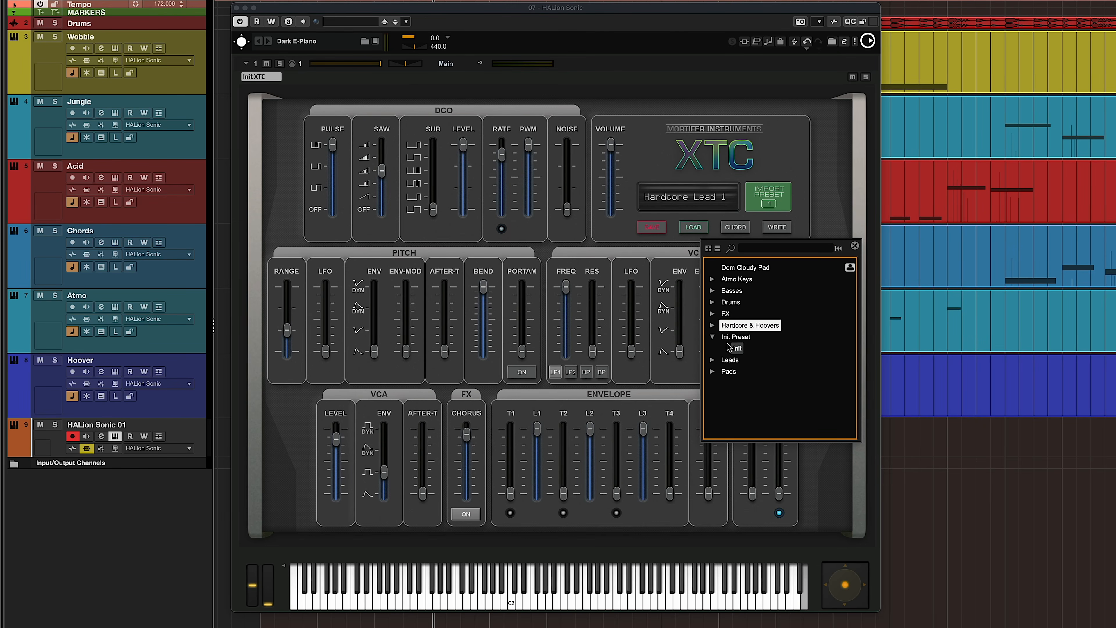
left_click(738, 348)
left_click(791, 169)
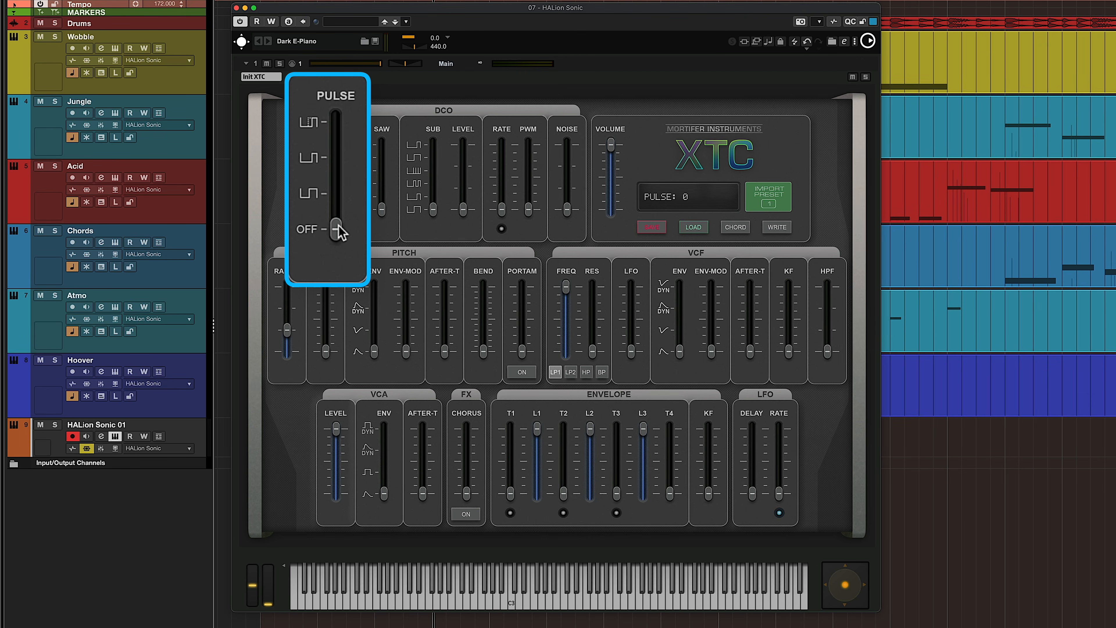
- Step the DCO Pulse waveform up from off through its shapes to the highest setting
left_click_drag(337, 229, 336, 194)
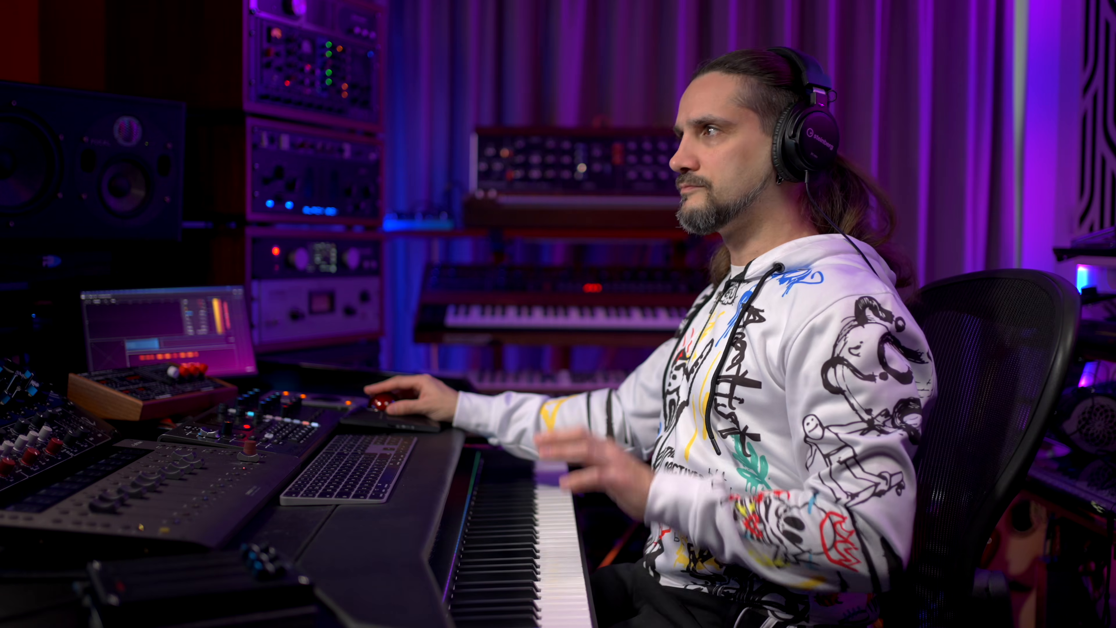
left_click_drag(337, 193, 337, 163)
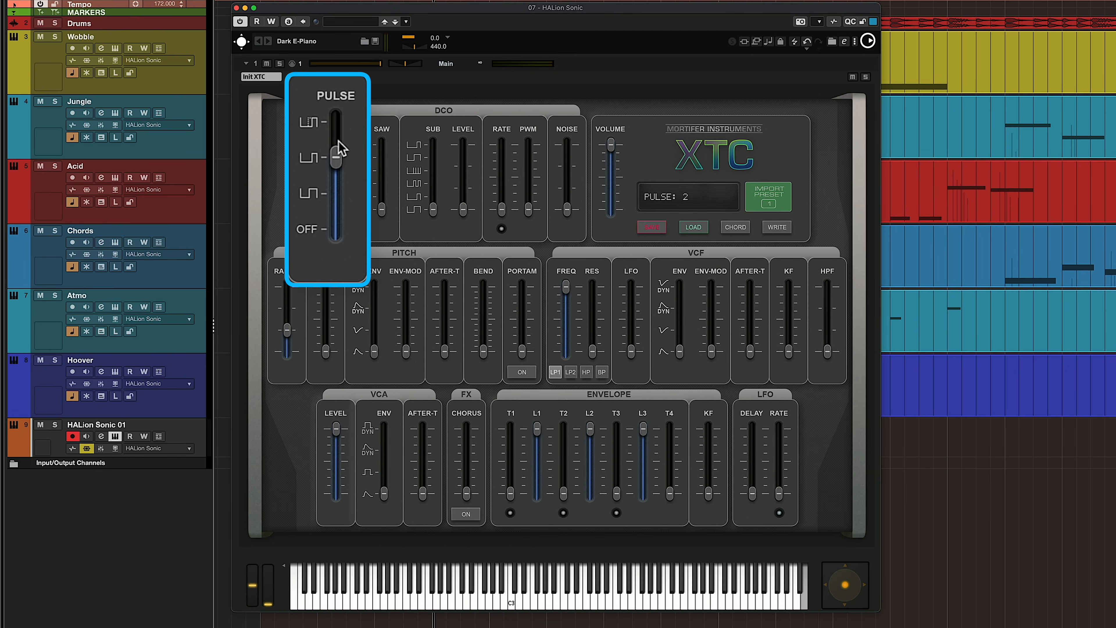
left_click_drag(340, 149, 341, 118)
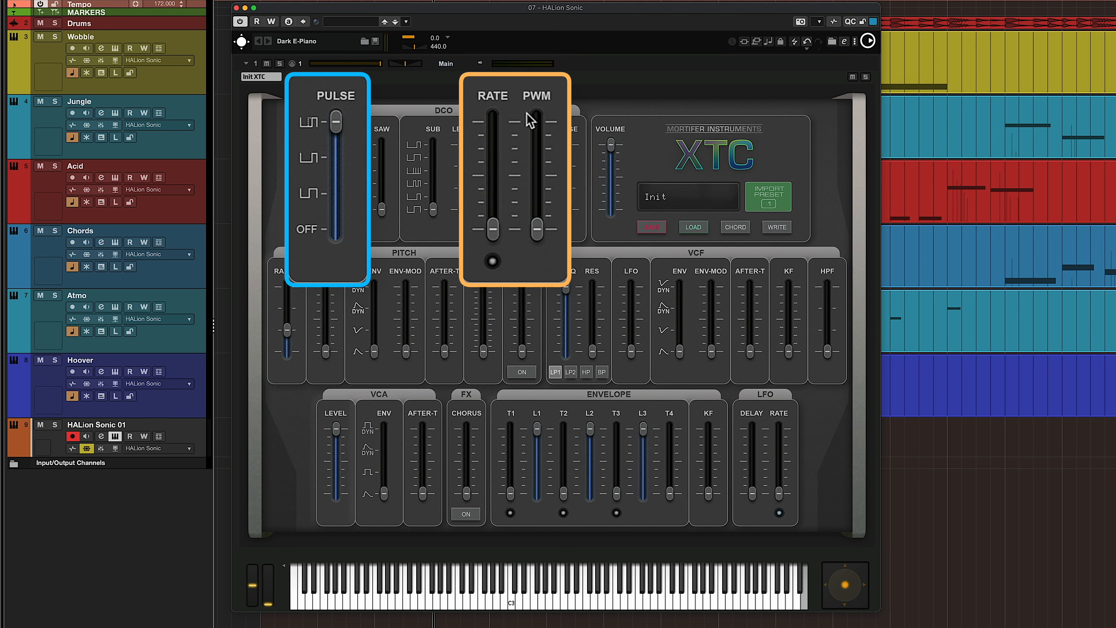
- Raise the DCO PWM amount and its Rate, trying Rate values of about 112 with different PWM depths
left_click_drag(537, 226, 538, 203)
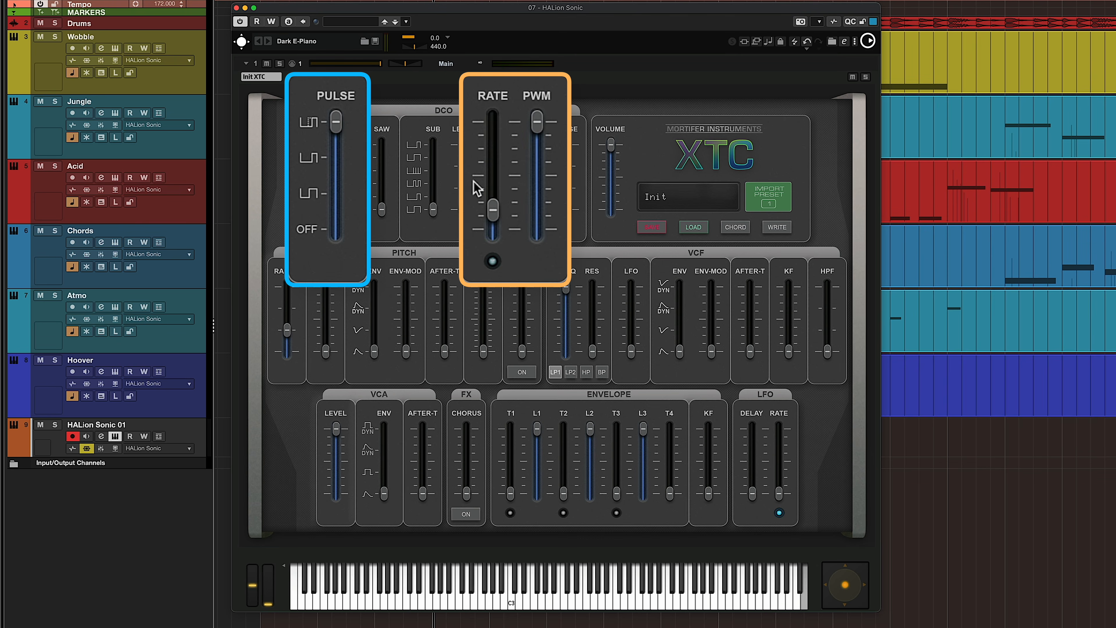
left_click_drag(495, 167, 495, 132)
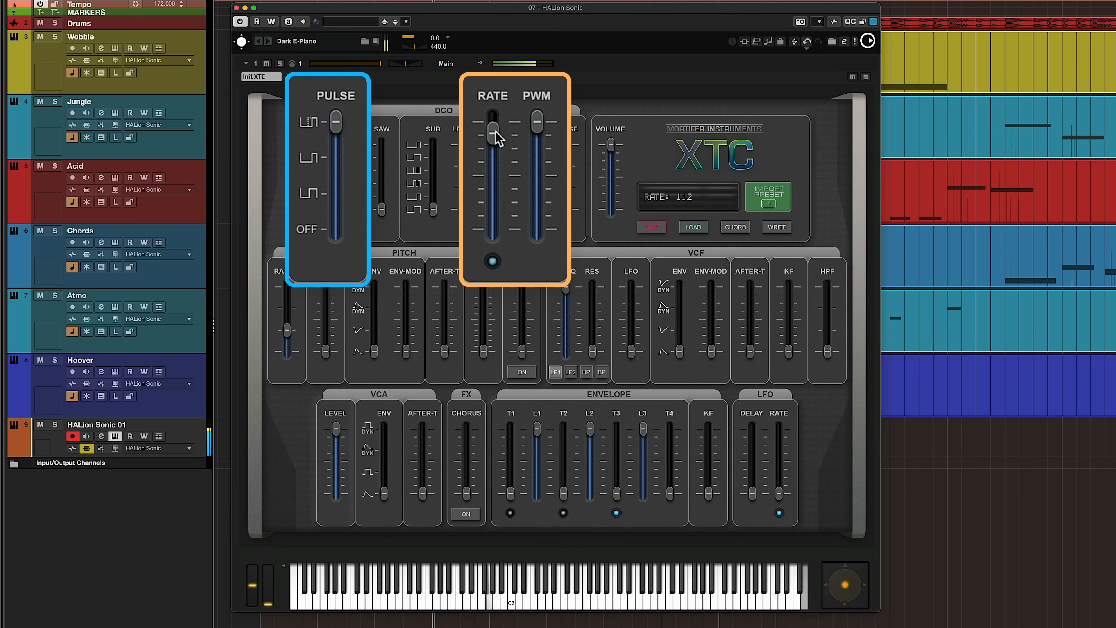
left_click_drag(495, 132, 509, 137)
left_click(536, 127)
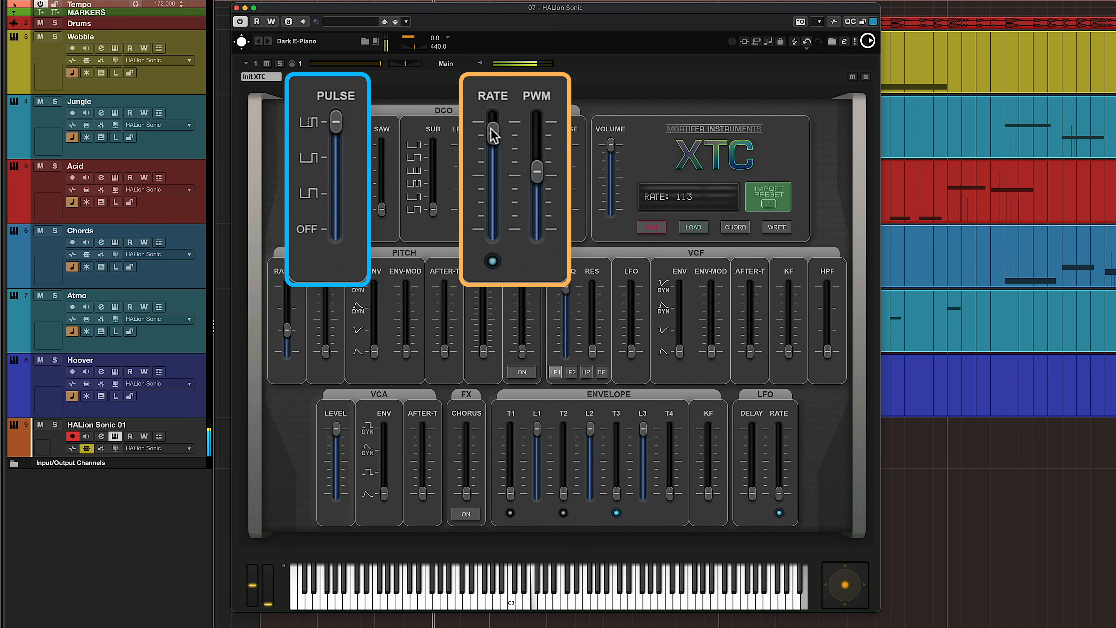
left_click_drag(493, 133, 545, 145)
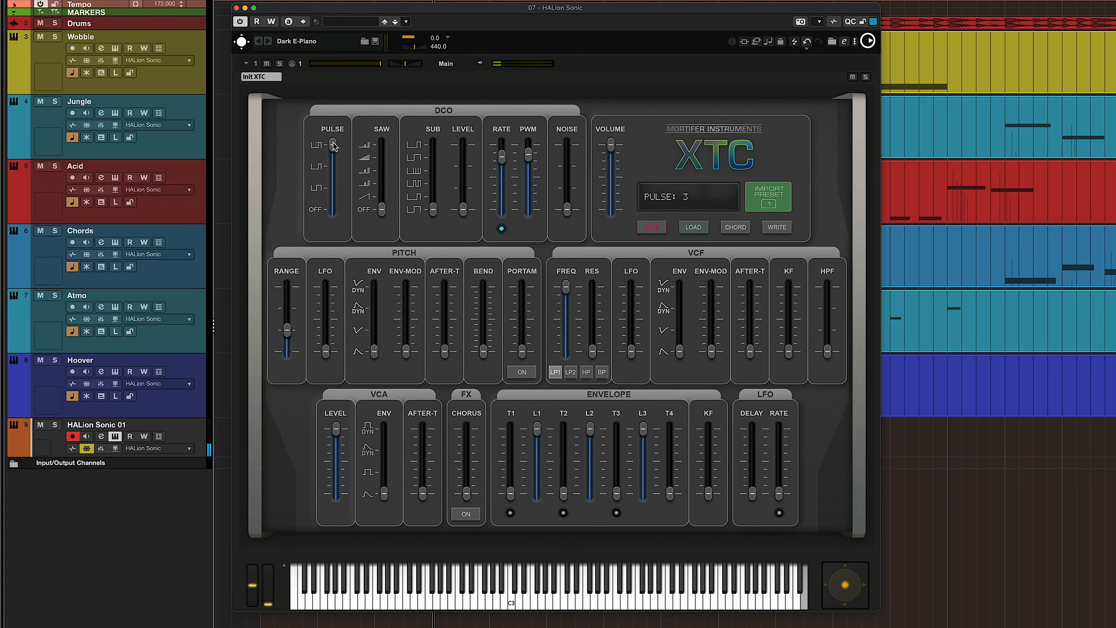
- Turn the DCO Pulse waveform off and step through the Saw waveforms while lowering the PWM Rate
left_click_drag(334, 146, 340, 258)
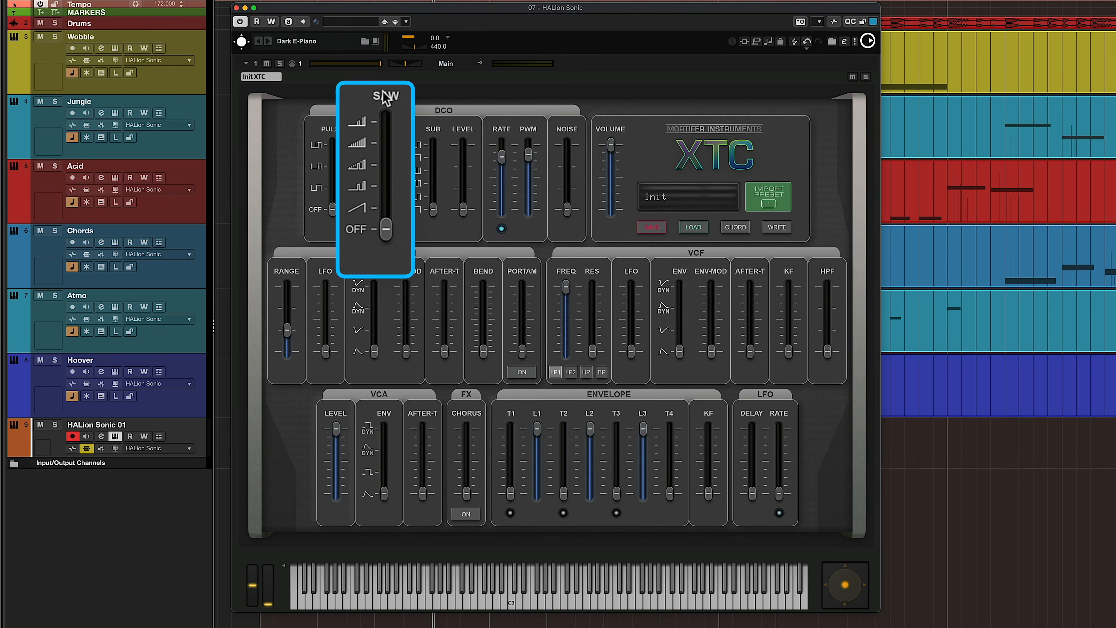
left_click_drag(381, 209, 390, 169)
left_click_drag(492, 148, 492, 191)
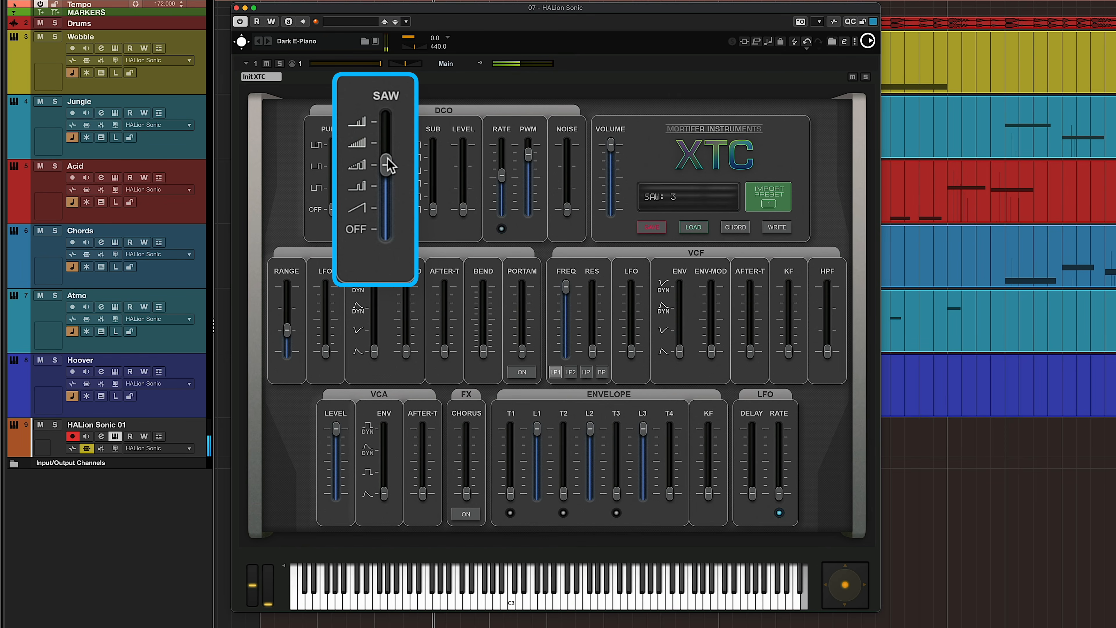
left_click_drag(393, 172, 386, 142)
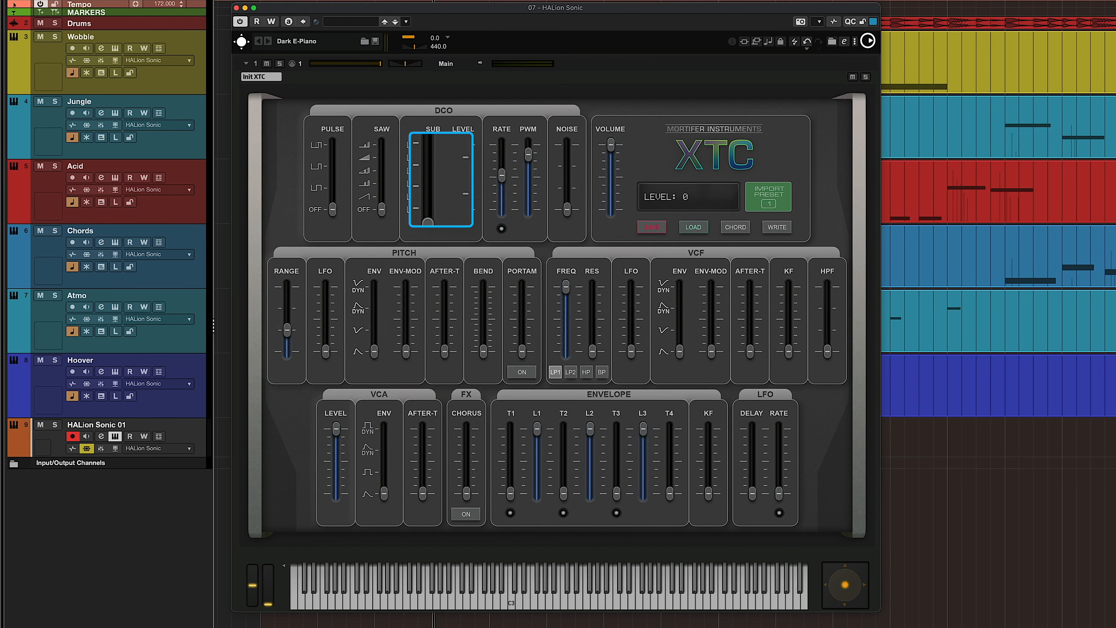
- Raise the sub-oscillator Level to full and step the Sub waveform up to its highest setting
left_click_drag(474, 230, 470, 128)
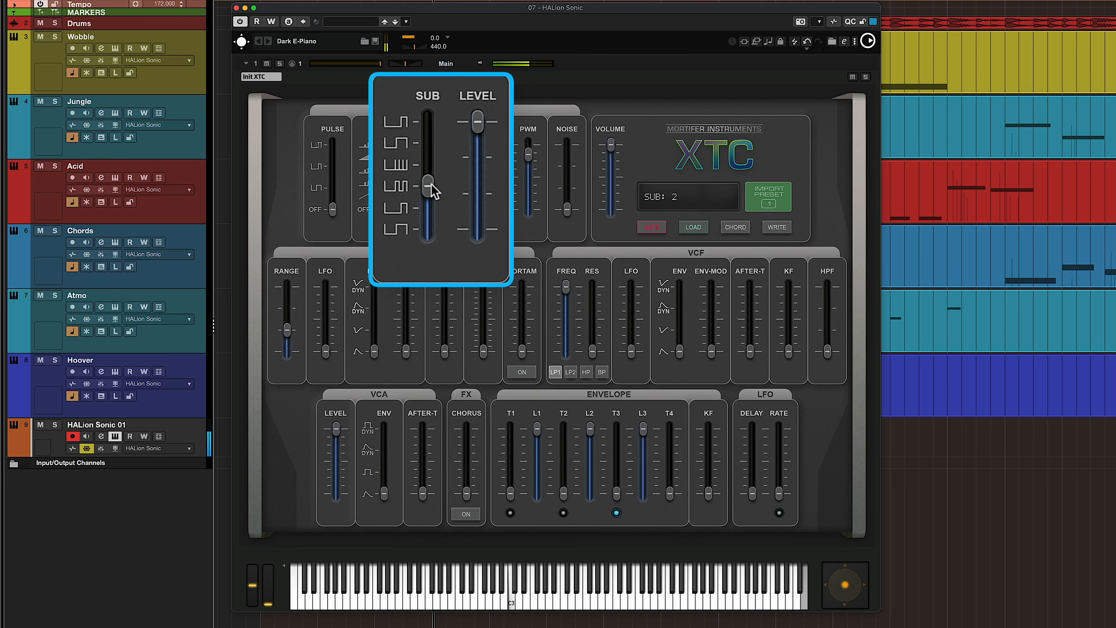
left_click_drag(434, 149, 435, 118)
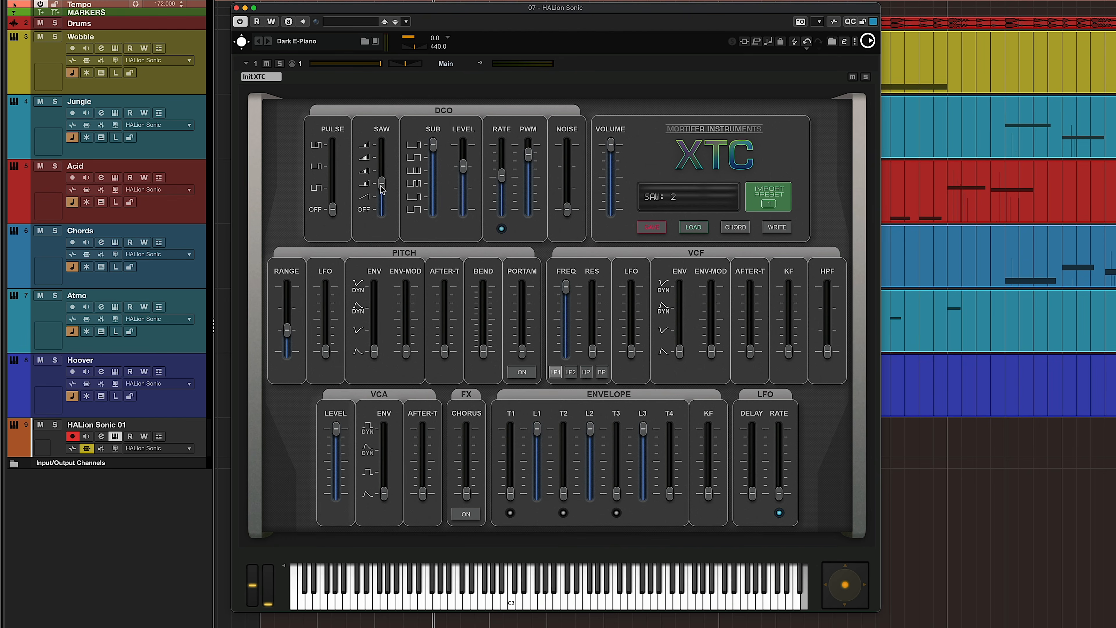
- Layer the third Saw waveform with the highest Pulse waveform, and bring the DCO Noise level to zero
left_click_drag(382, 189, 383, 176)
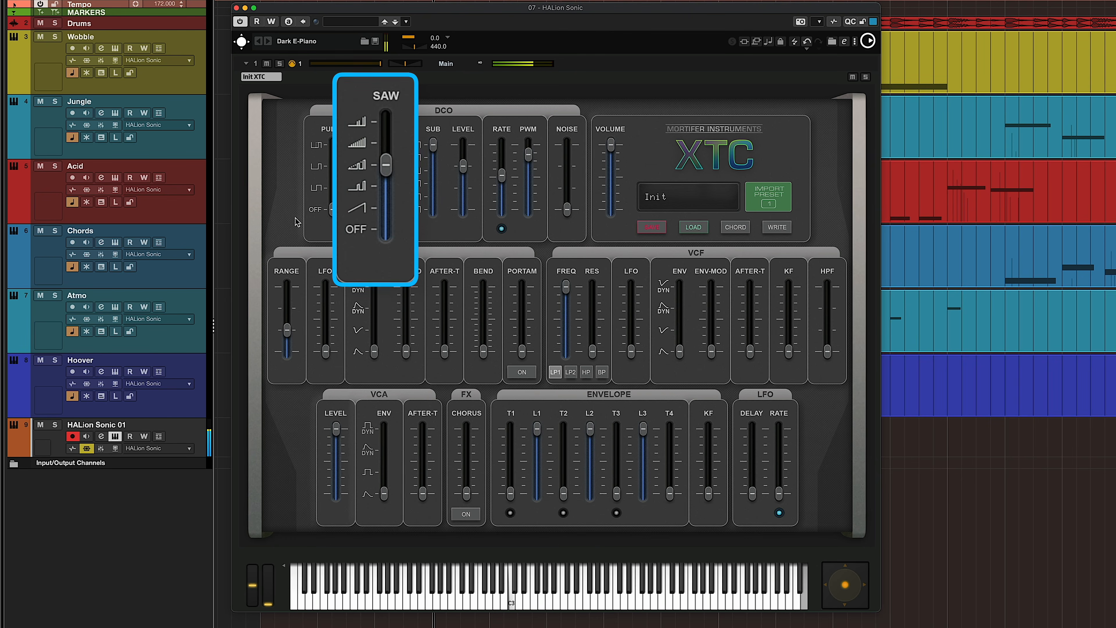
left_click_drag(332, 209, 335, 115)
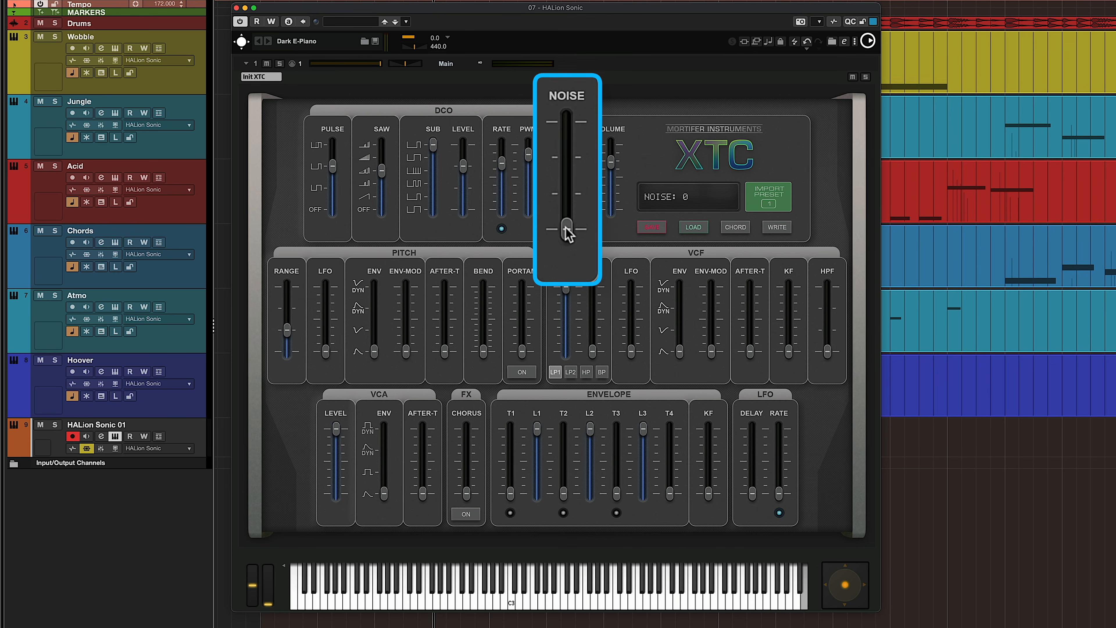
left_click_drag(567, 230, 545, 249)
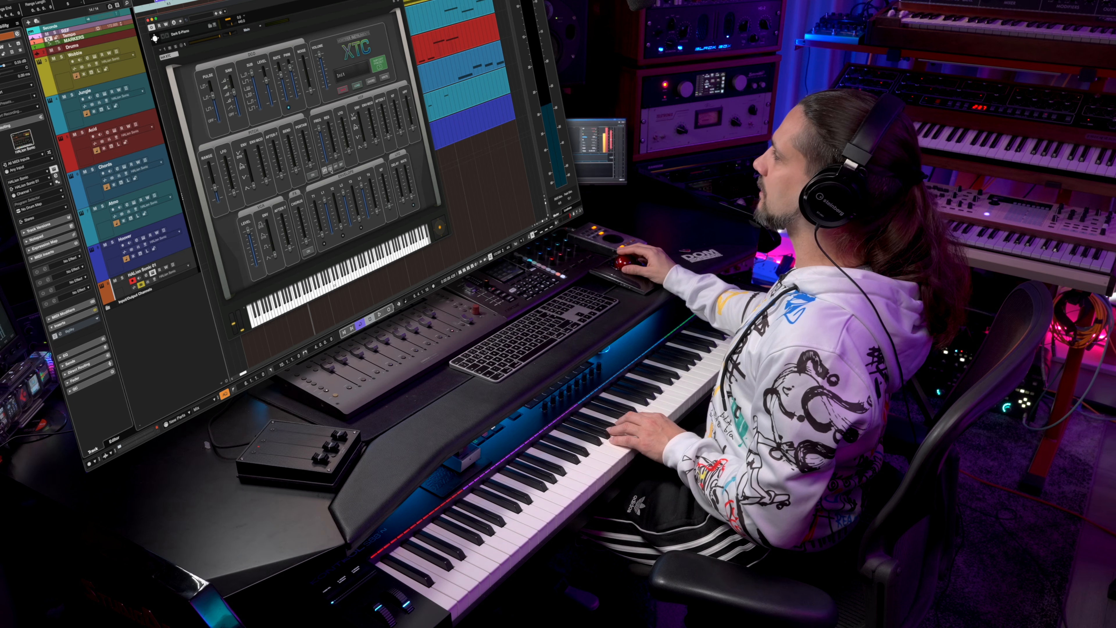
- Switch the VCF to the LP2 filter and lower its frequency to about 60
left_click_drag(319, 130, 319, 130)
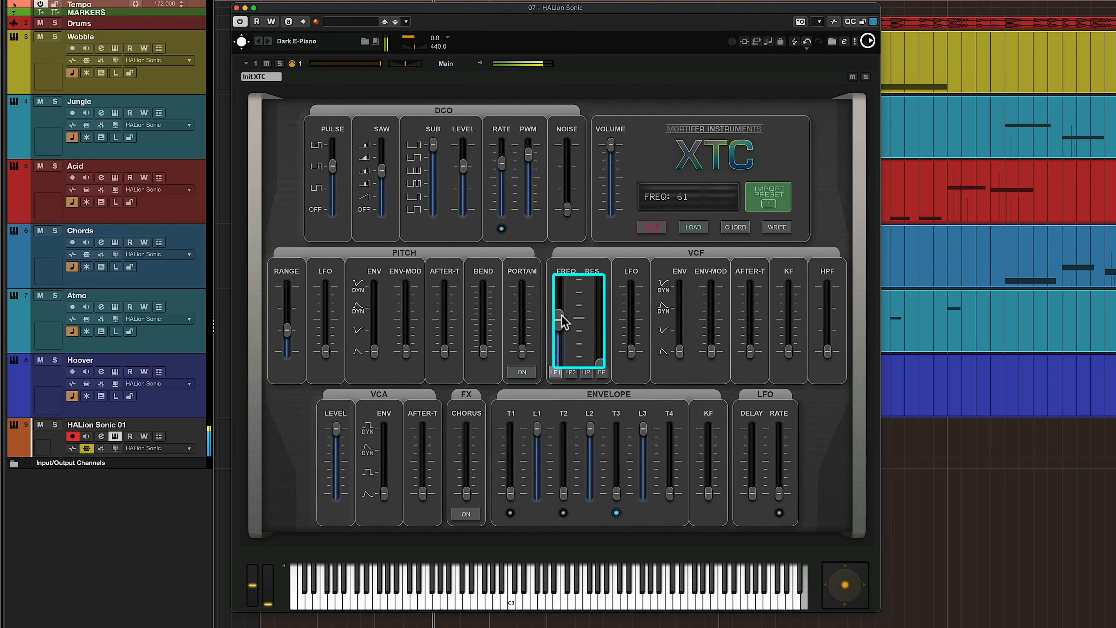
mouse_move(564, 316)
left_mouse_down()
mouse_move(560, 280)
mouse_move(555, 318)
left_mouse_up()
left_click(565, 398)
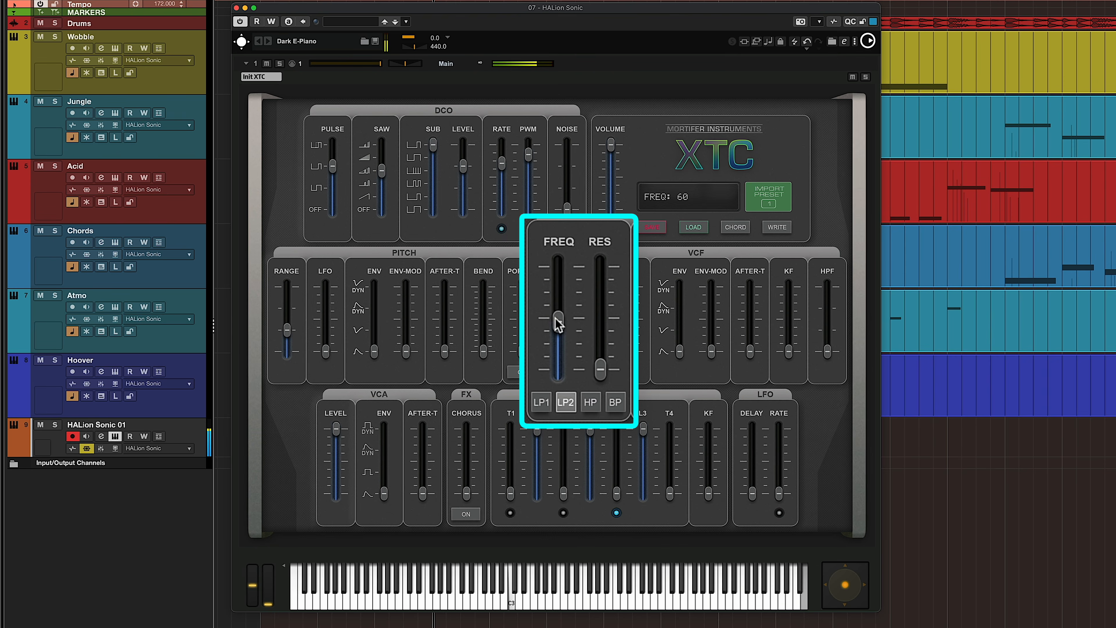
- Try the HP and BP filter modes with a higher VCF frequency, return to LP2 and raise the resonance
left_click(589, 398)
left_click_drag(555, 315, 559, 287)
left_click(609, 404)
left_click(566, 402)
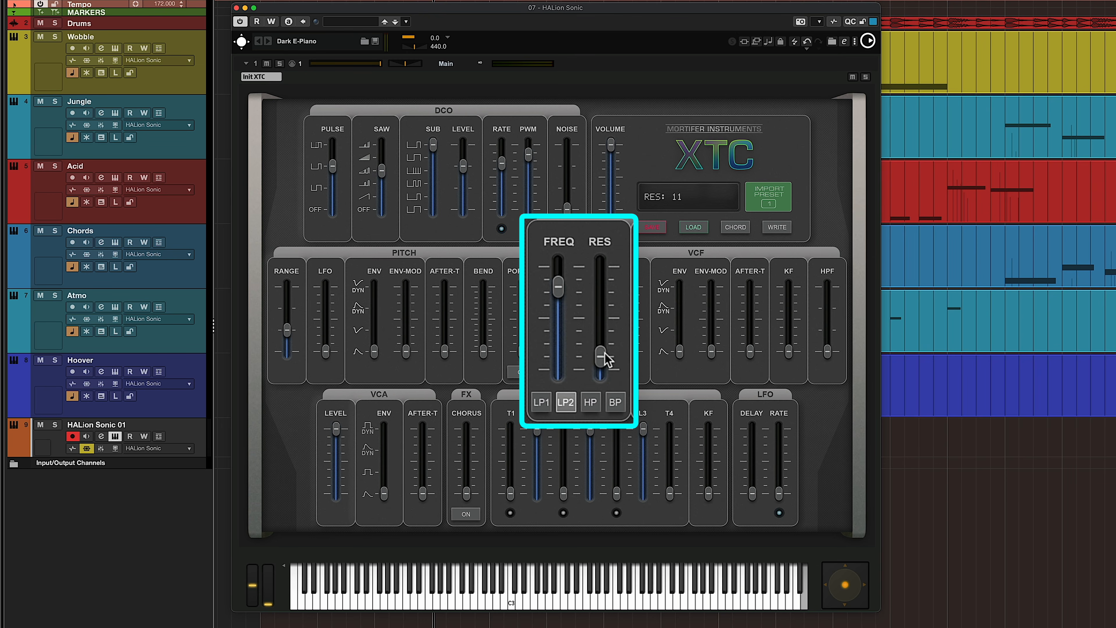
left_click_drag(608, 335, 608, 332)
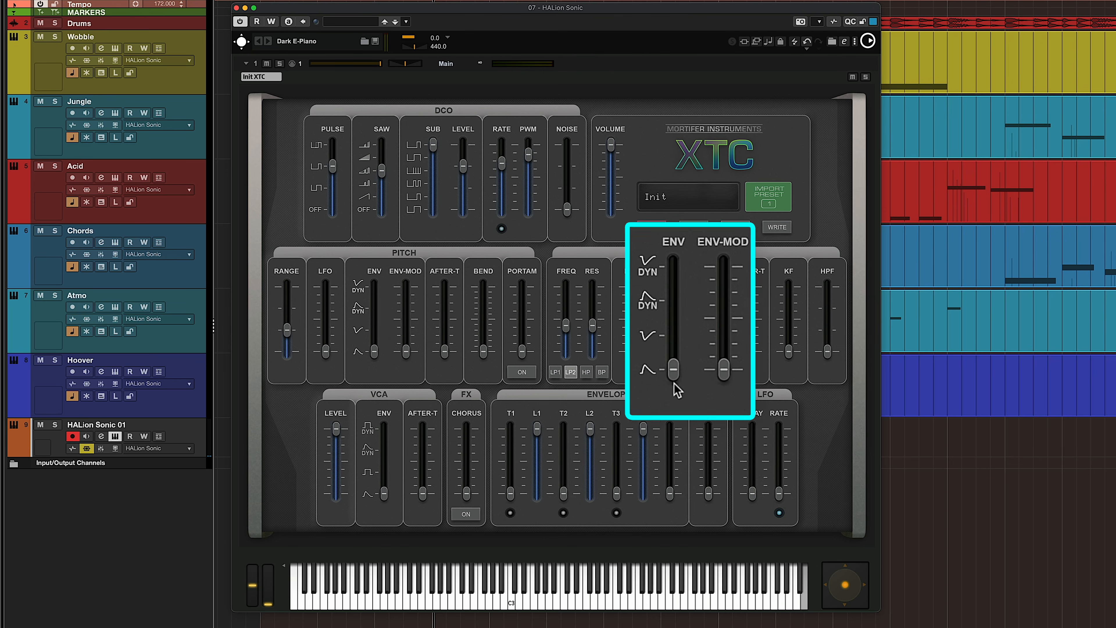
- Raise the VCF ENV-MOD amount and switch the VCF envelope to the non-inverted dynamic curve
left_click(675, 359)
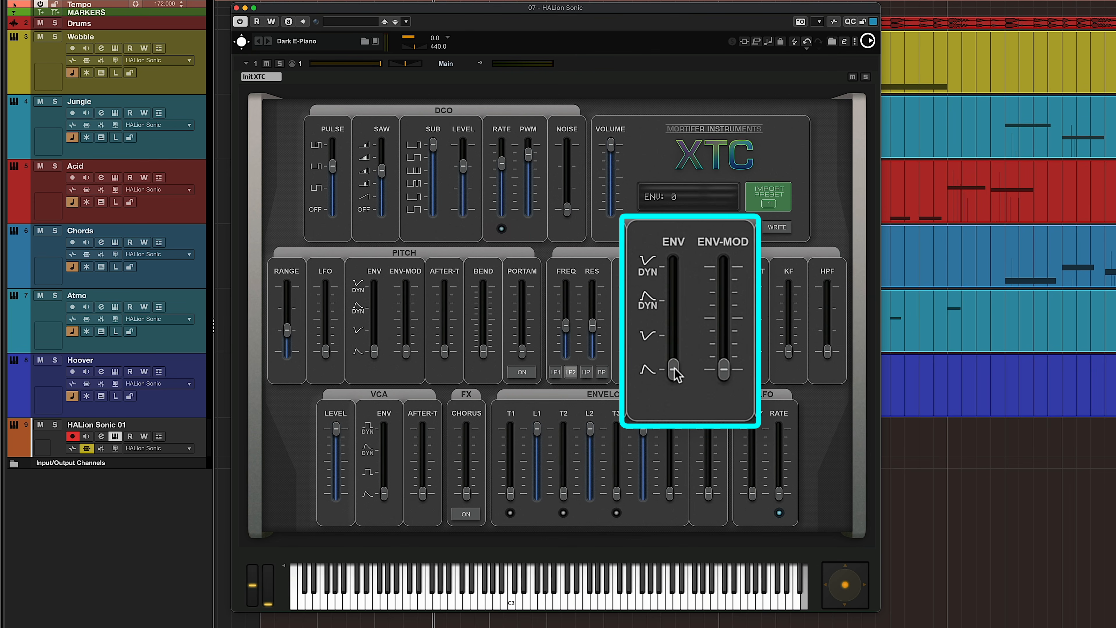
left_click_drag(722, 346, 722, 299)
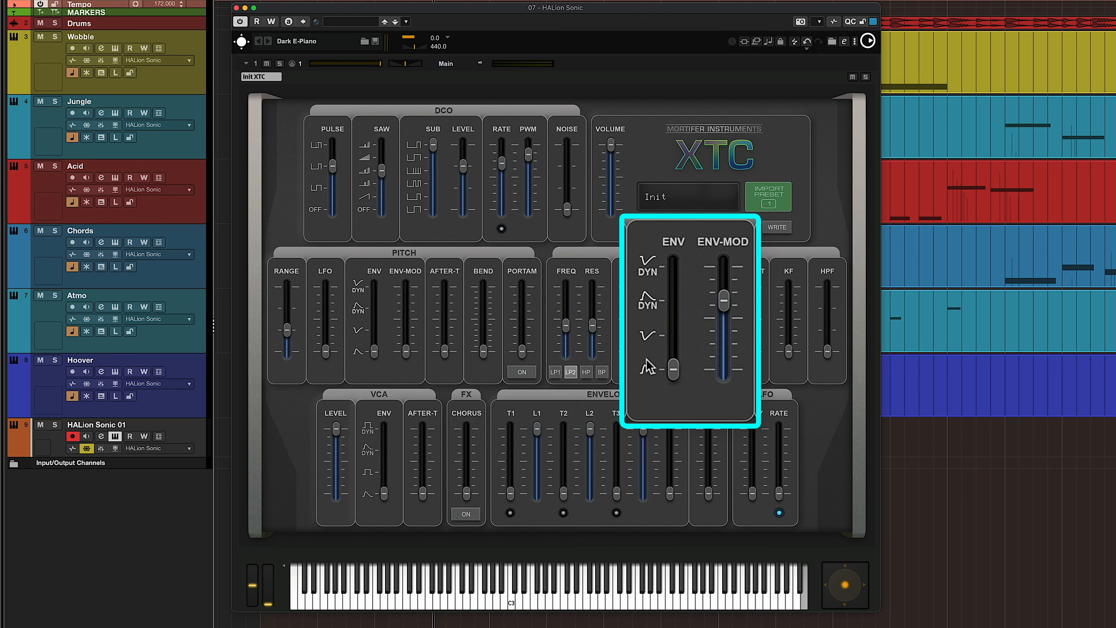
left_click_drag(674, 368, 674, 315)
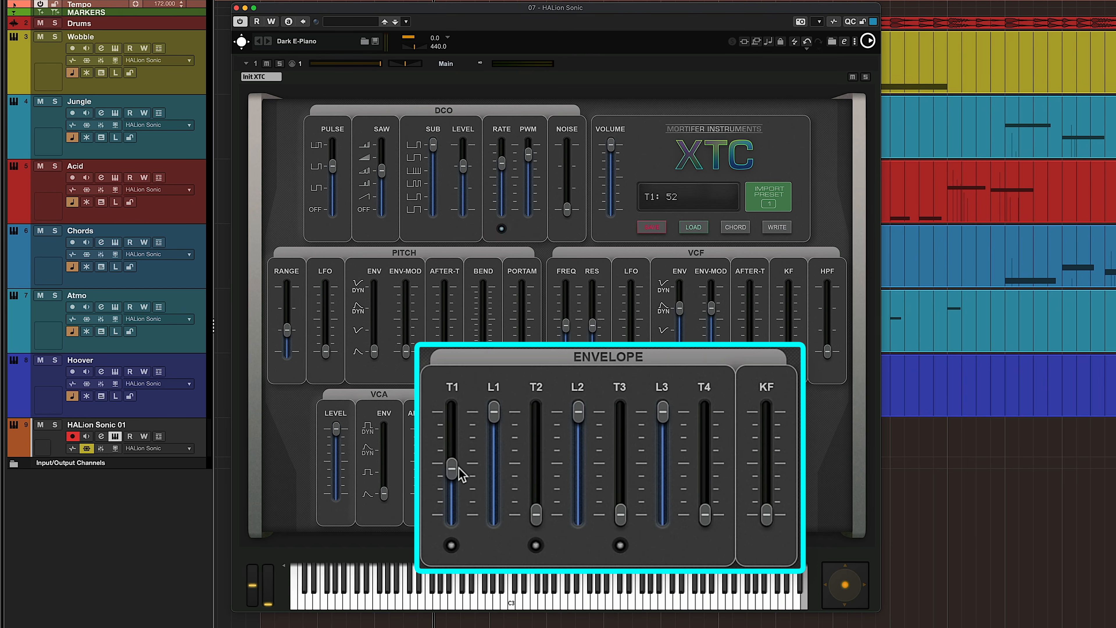
- Adjust the envelope's T1 time and try out its KF key-follow amount
mouse_move(459, 468)
left_mouse_down()
mouse_move(460, 459)
mouse_move(461, 475)
left_mouse_up()
mouse_move(542, 467)
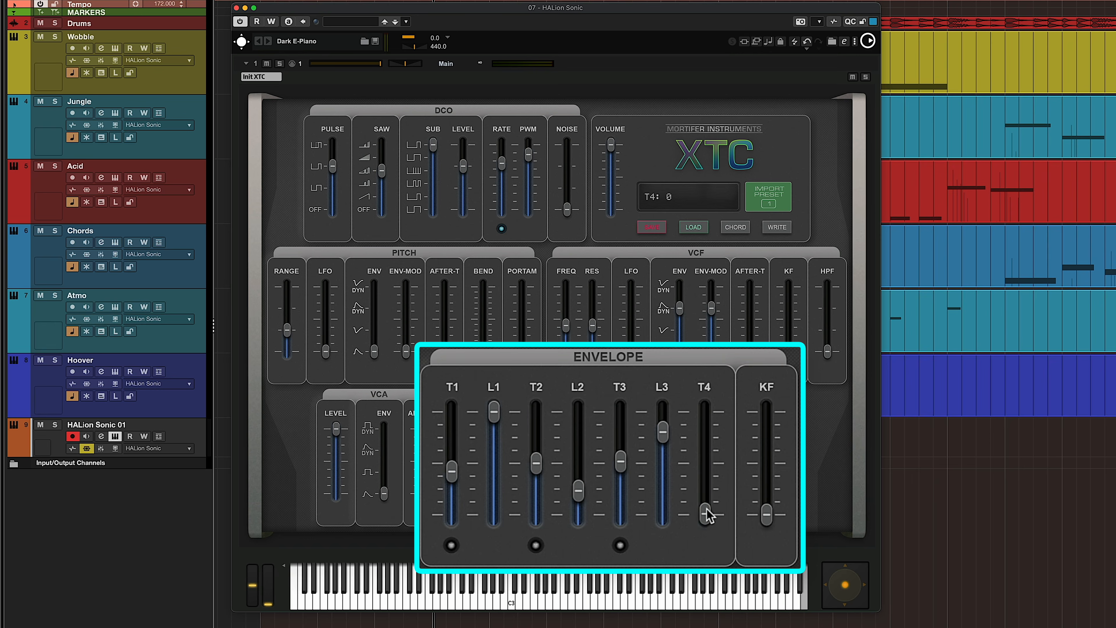
left_click_drag(708, 517, 713, 472)
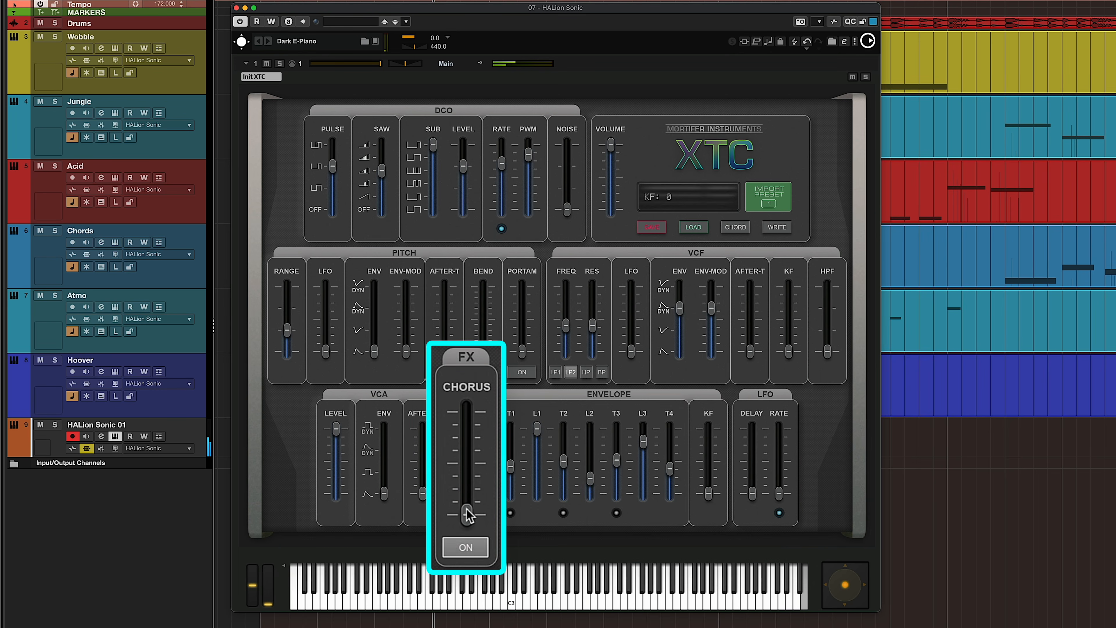
- Set the Chorus amount to 60 and raise the VCF aftertouch (AFTER-T) close to maximum
left_click_drag(471, 522, 470, 472)
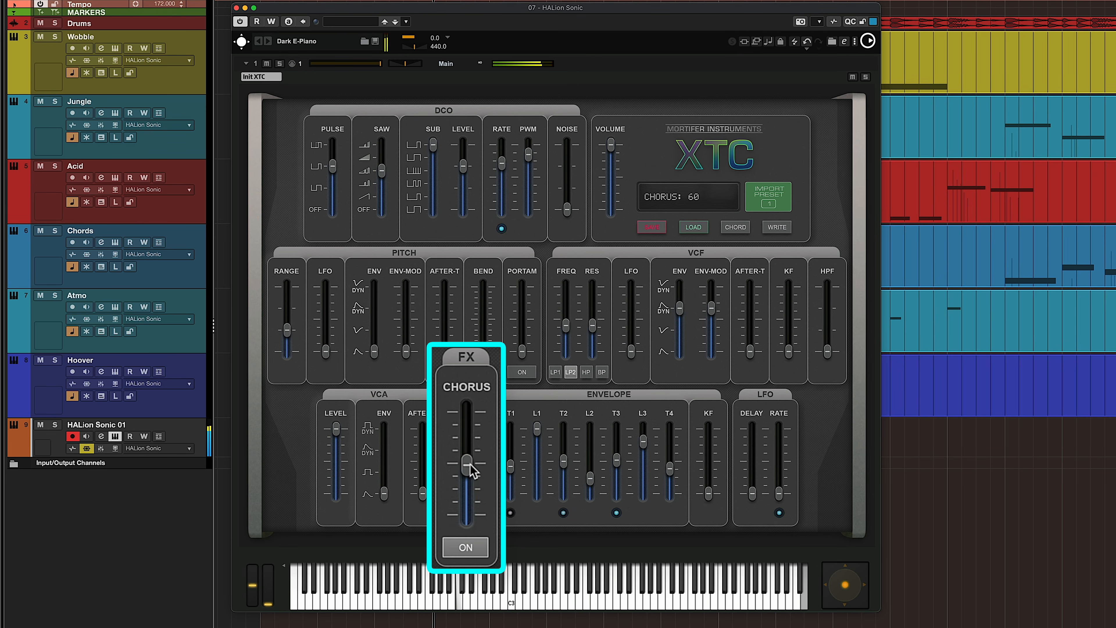
left_click(751, 352)
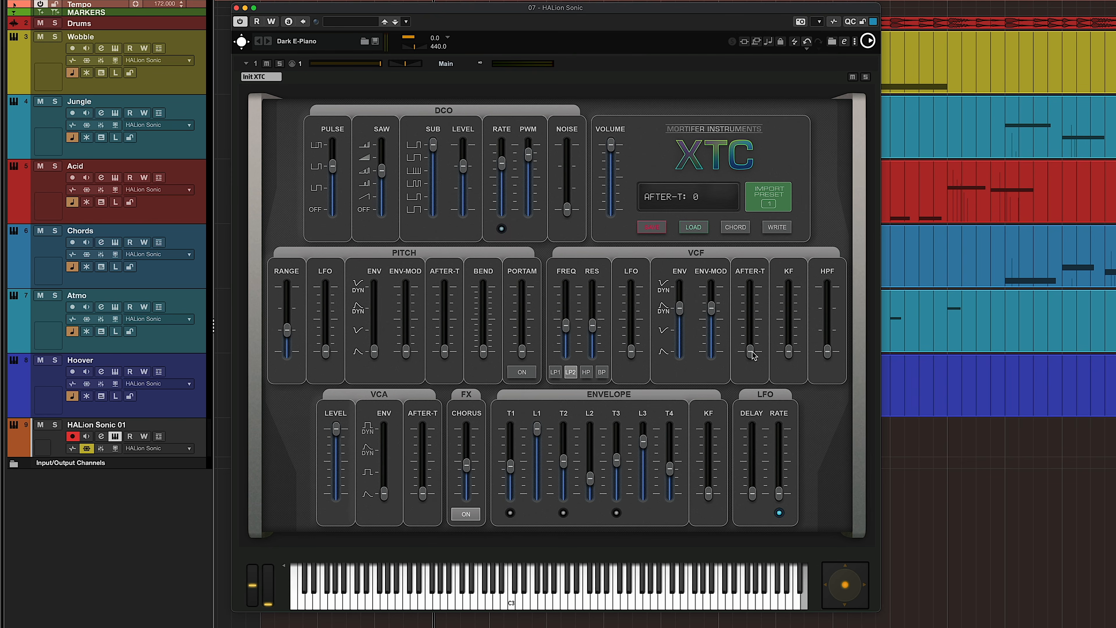
left_click_drag(754, 375, 746, 285)
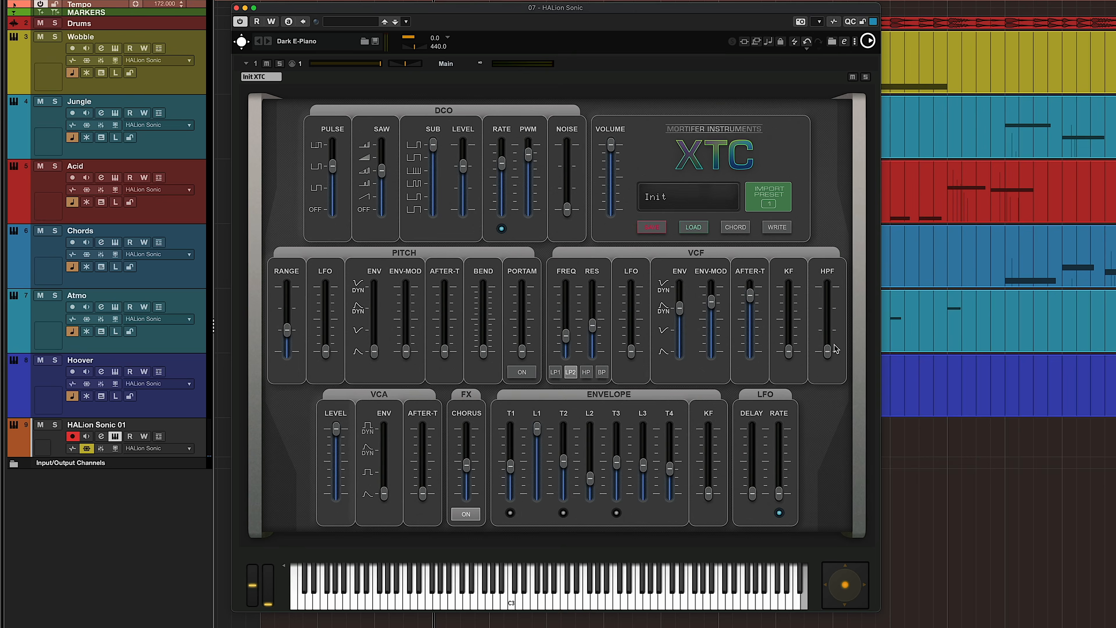
- Raise the VCF LFO amount so the LFO modulates the filter
left_click(827, 367)
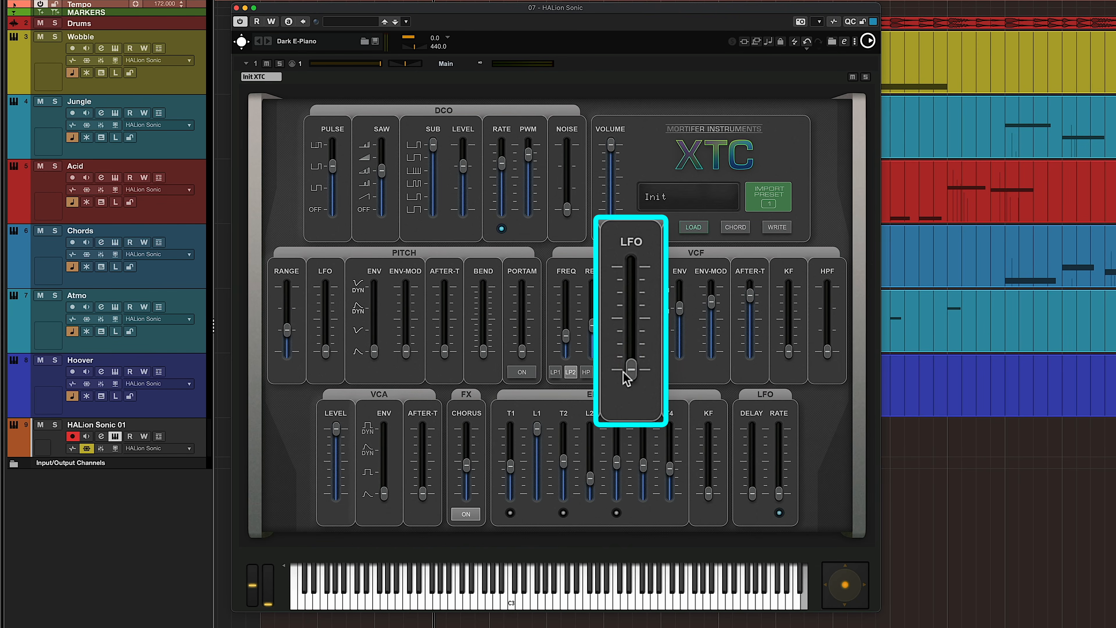
left_click_drag(623, 372, 631, 348)
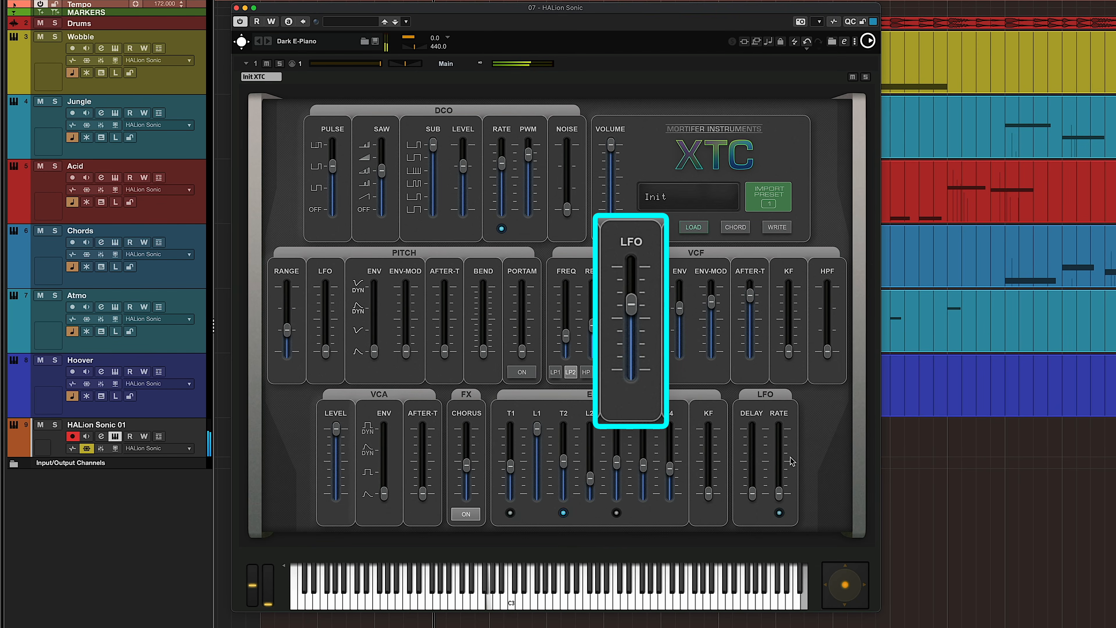
- Set the LFO rate to 92, try a higher VCF LFO amount and return that amount to zero
left_click_drag(777, 488, 782, 457)
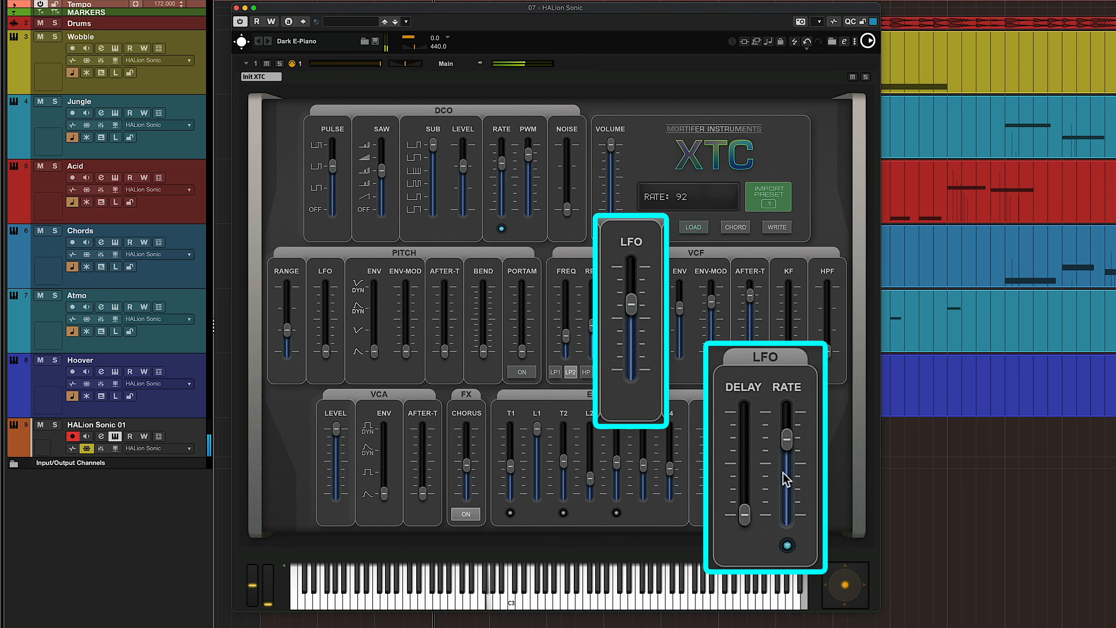
left_click_drag(634, 305, 641, 278)
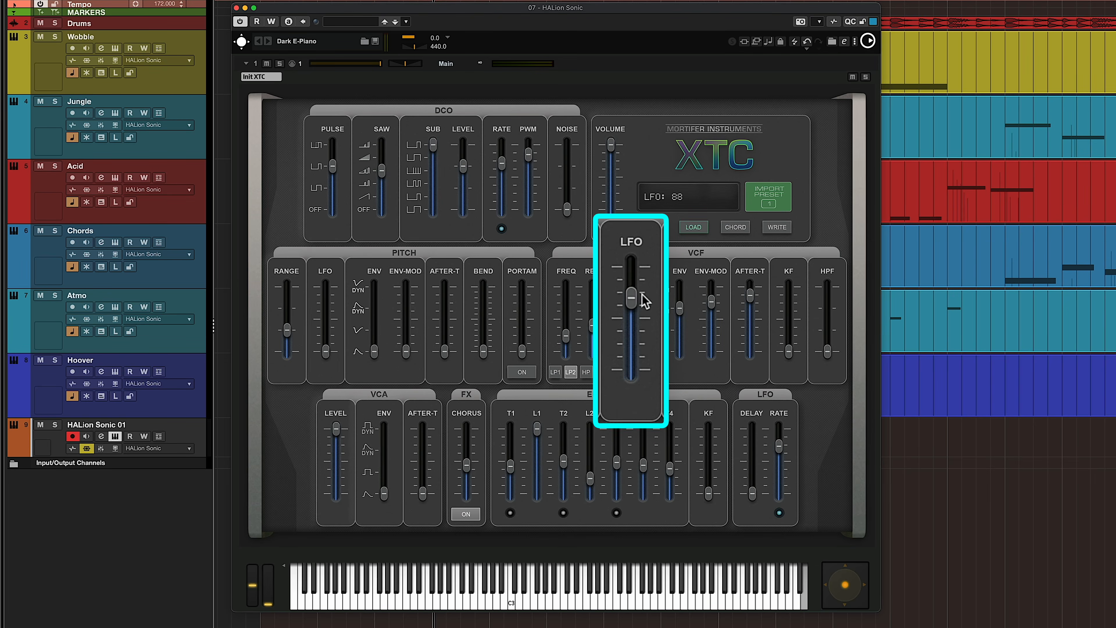
left_click_drag(631, 298, 632, 369)
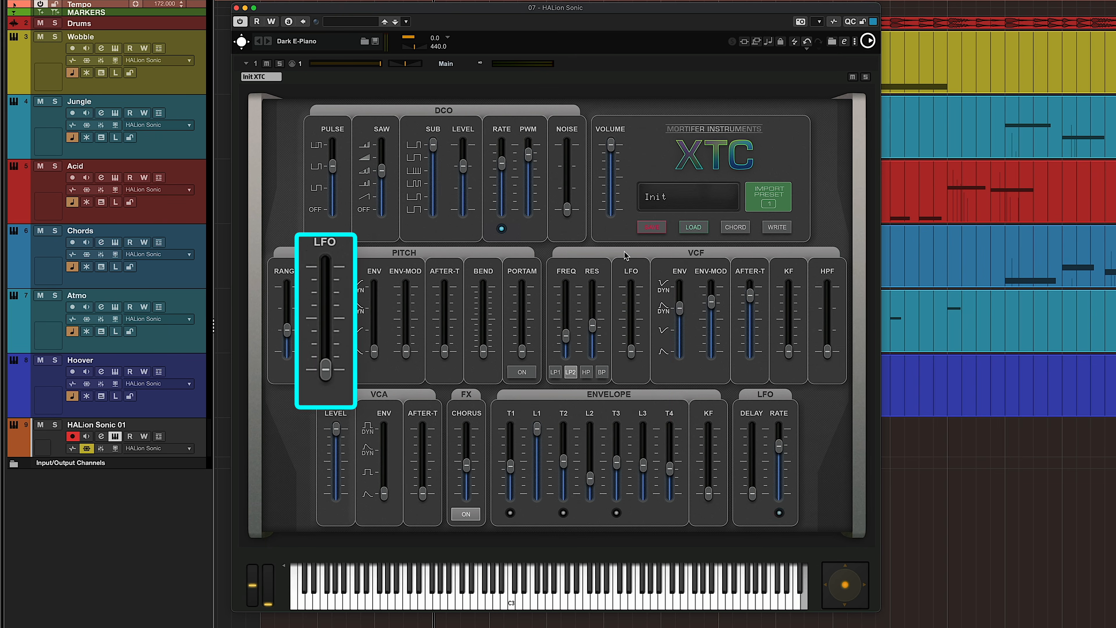
- Raise the pitch LFO amount for vibrato and try out the LFO delay
left_click_drag(329, 343, 336, 312)
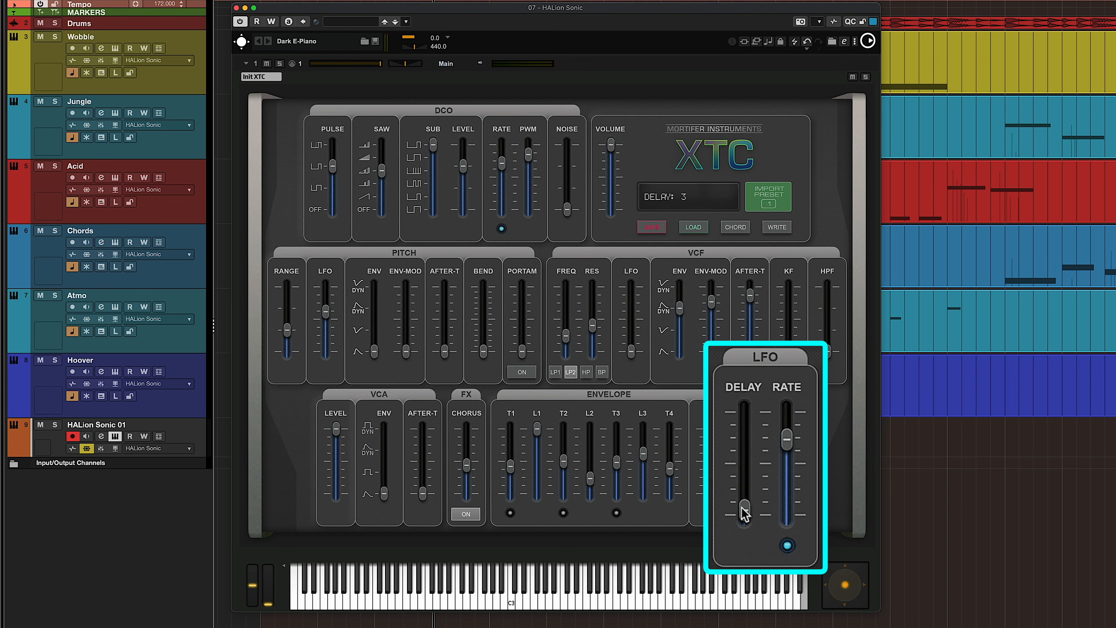
left_click_drag(751, 486, 753, 472)
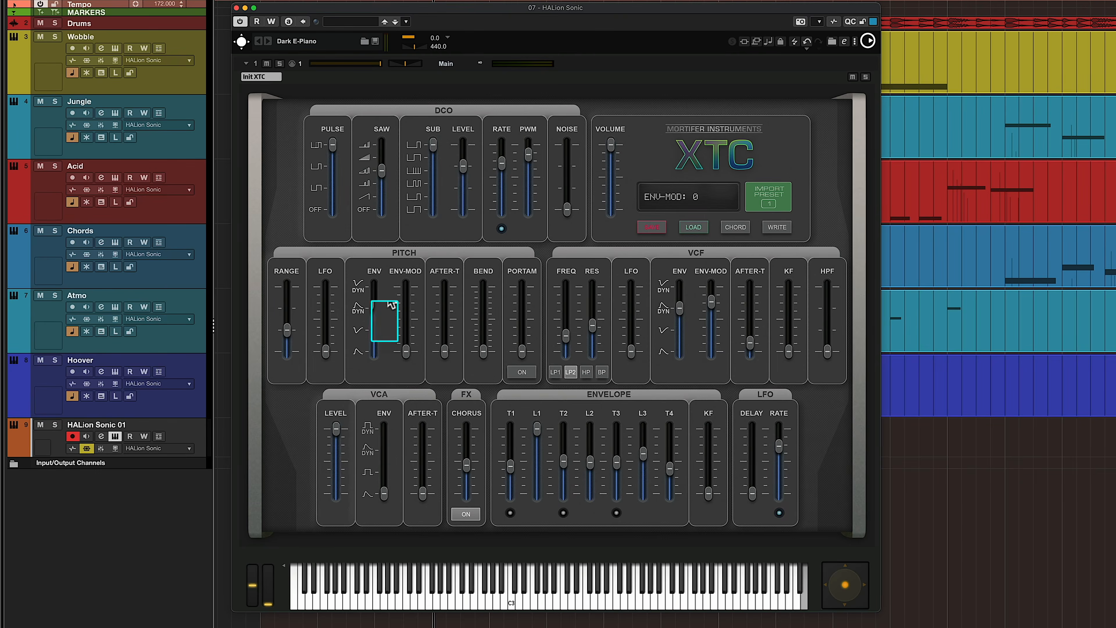
- Set the pitch envelope to the inverted non-dynamic curve and choose the HP filter type in the VCF
left_click_drag(361, 331, 367, 289)
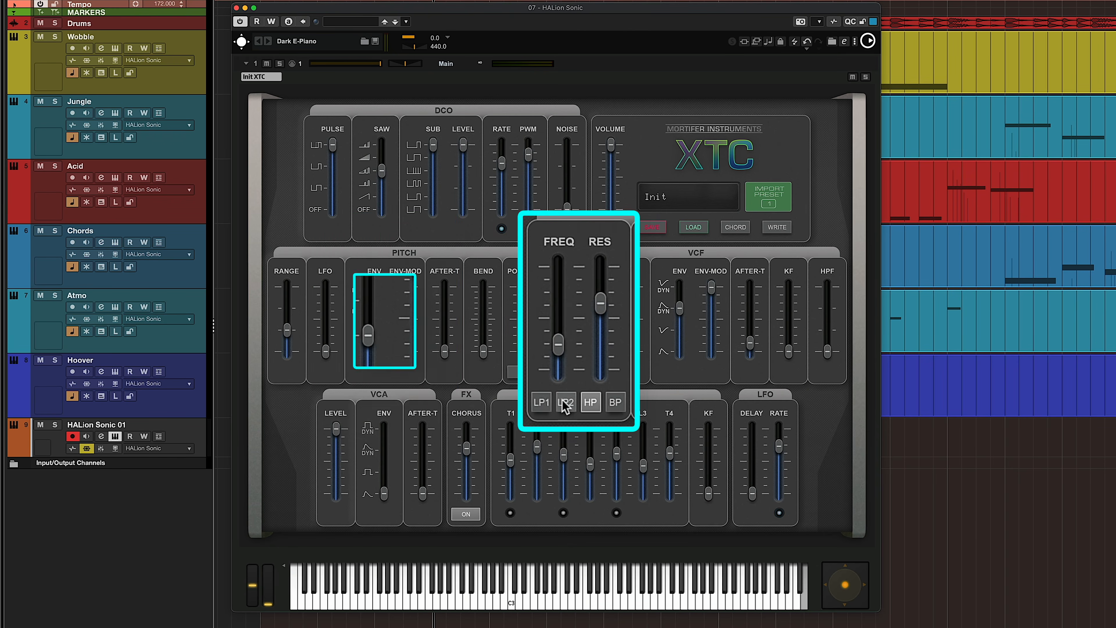
left_click(592, 402)
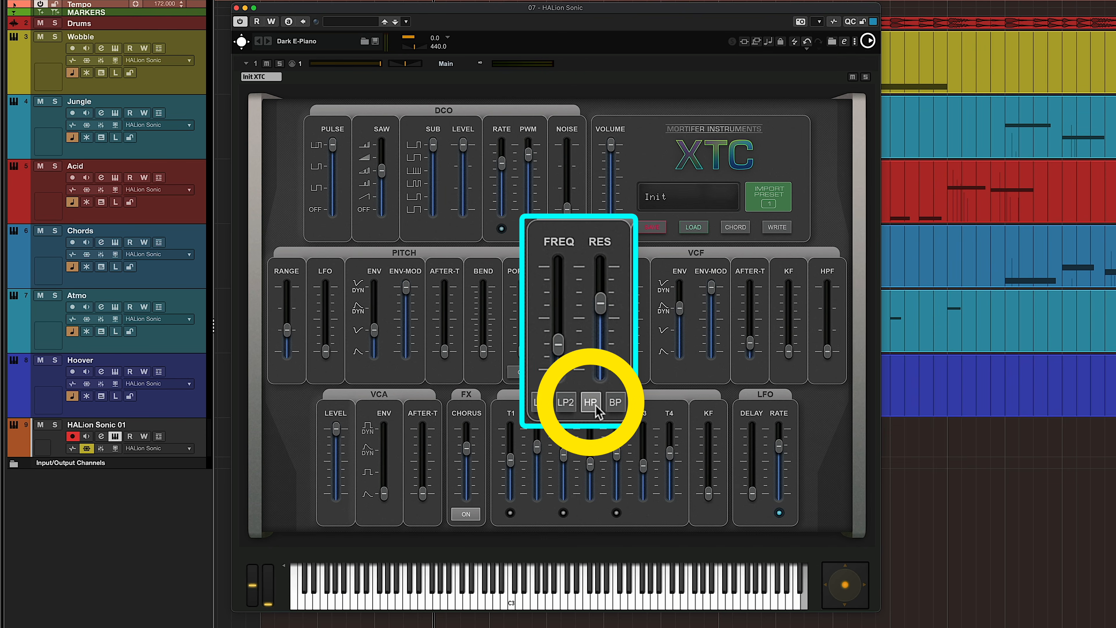